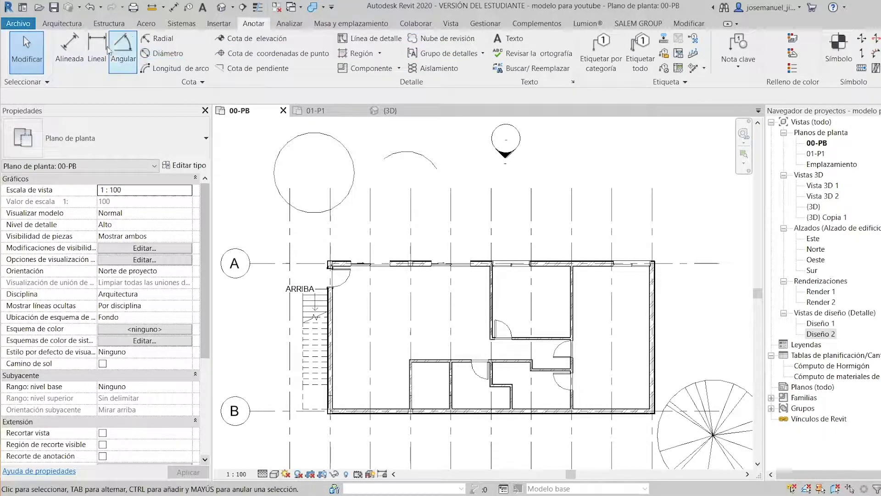
- Begin an aligned dimension string above the upper wall, picking four consecutive vertical grids up to the one past grid 8
middle_drag(453, 232, 440, 228)
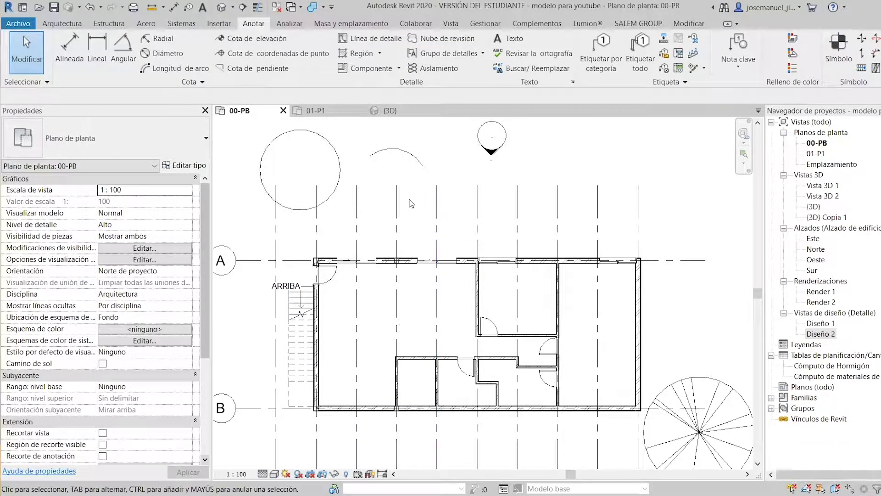
middle_drag(475, 295, 469, 292)
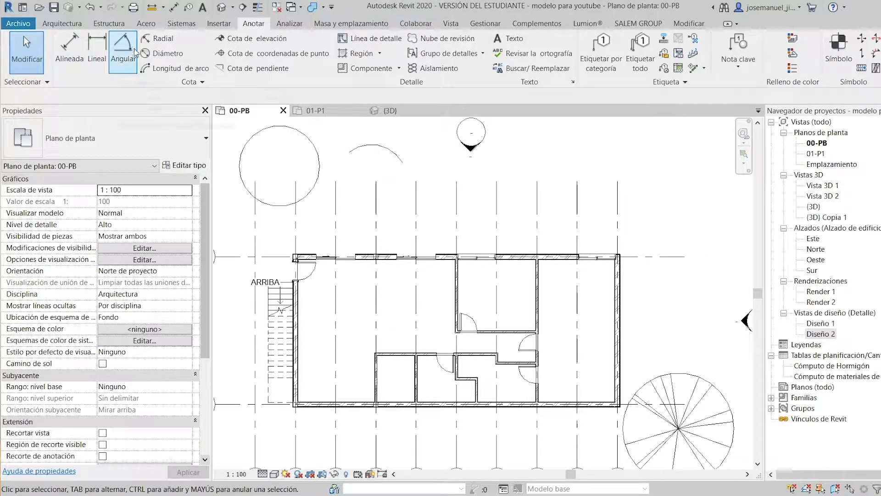
click(70, 48)
scroll(492, 217, up, 3)
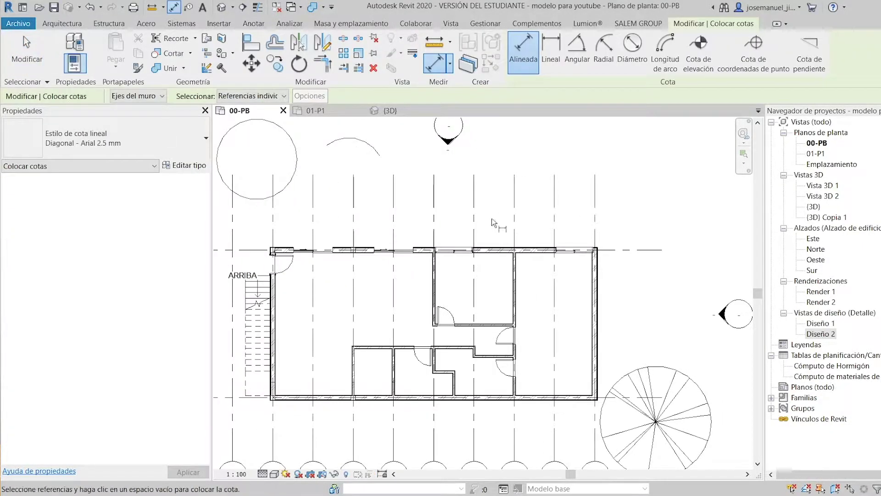
middle_drag(470, 226, 475, 236)
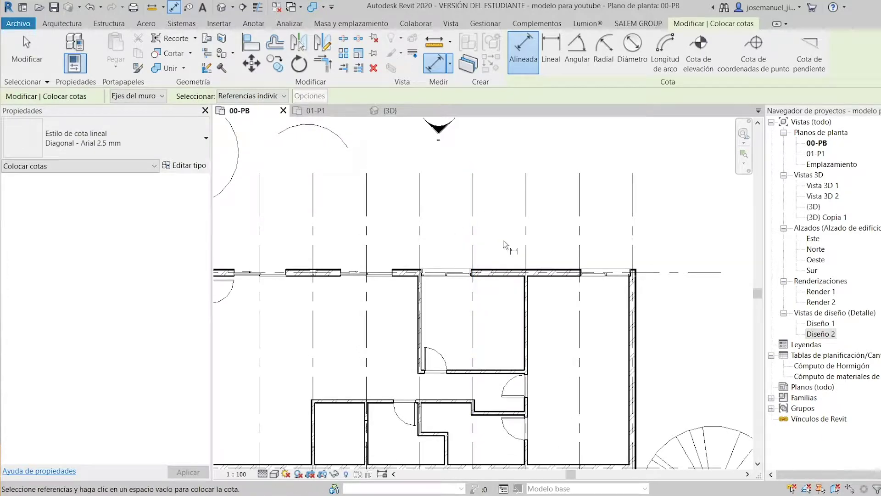
scroll(504, 241, up, 1)
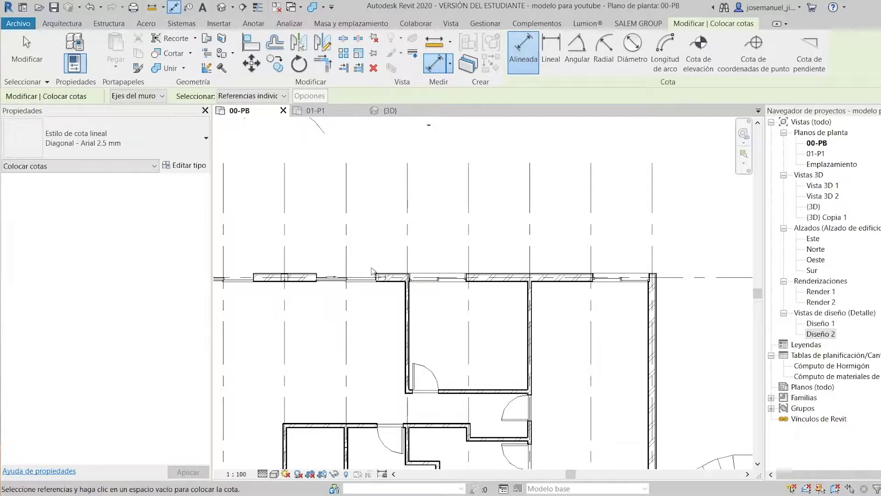
click(404, 213)
click(468, 239)
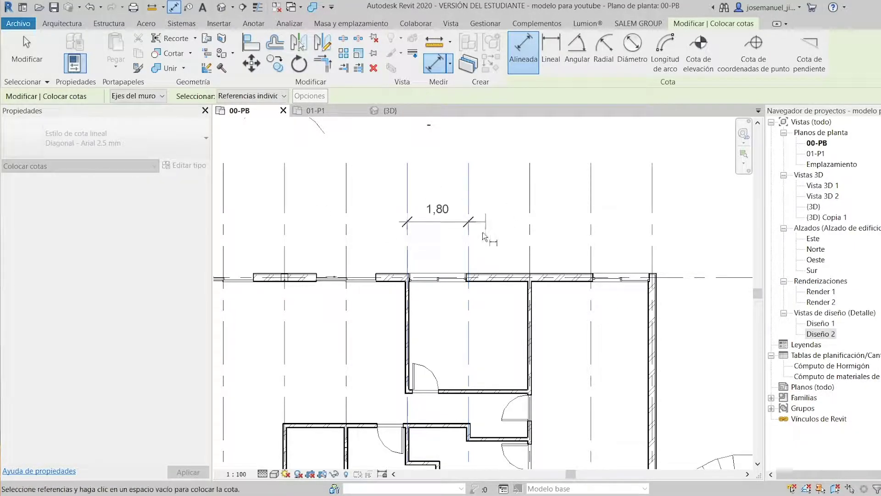
scroll(530, 232, up, 2)
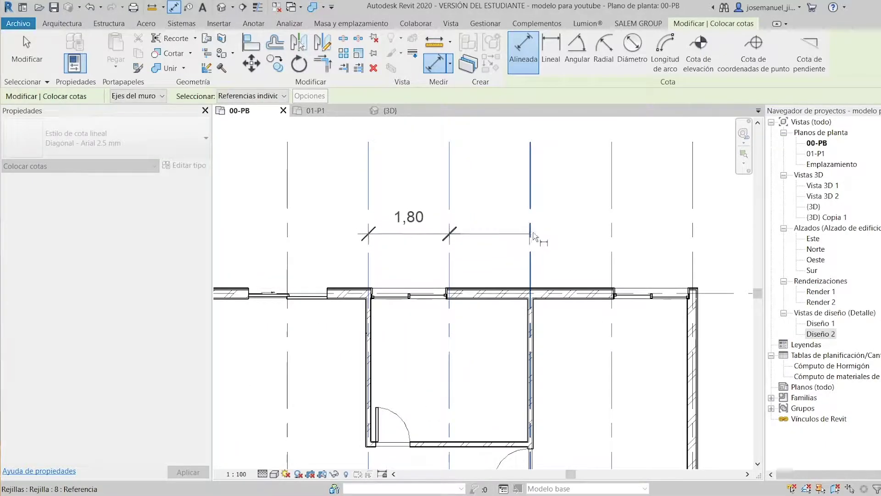
click(531, 233)
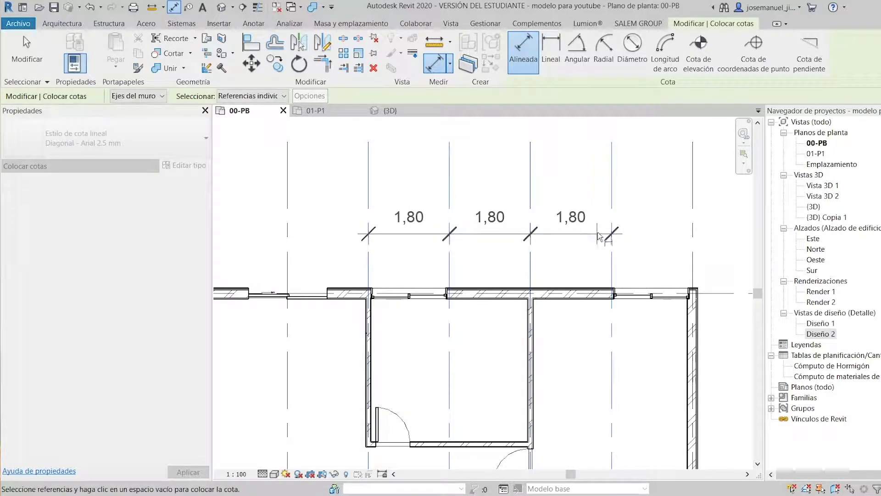
click(611, 234)
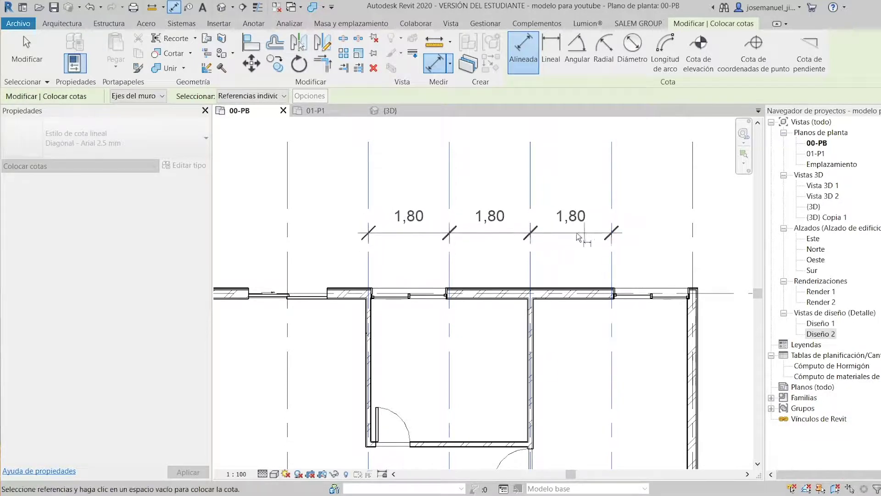
- Drop the two intermediate grids from the dimension string, re-add grid 8 at the interior wall and place the string above the wall
click(531, 245)
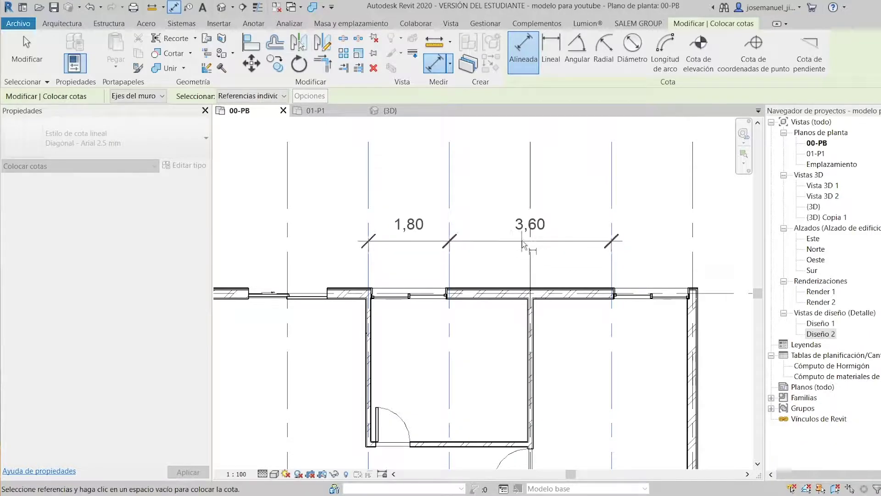
click(451, 246)
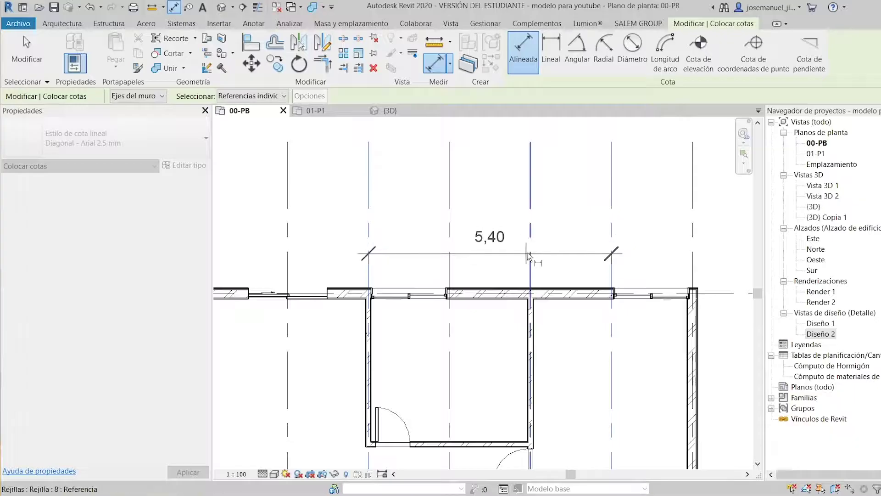
click(530, 238)
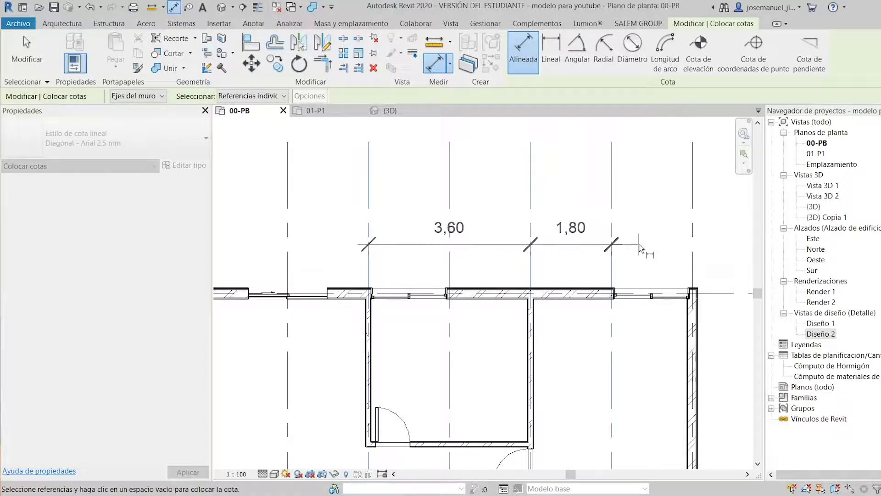
click(642, 254)
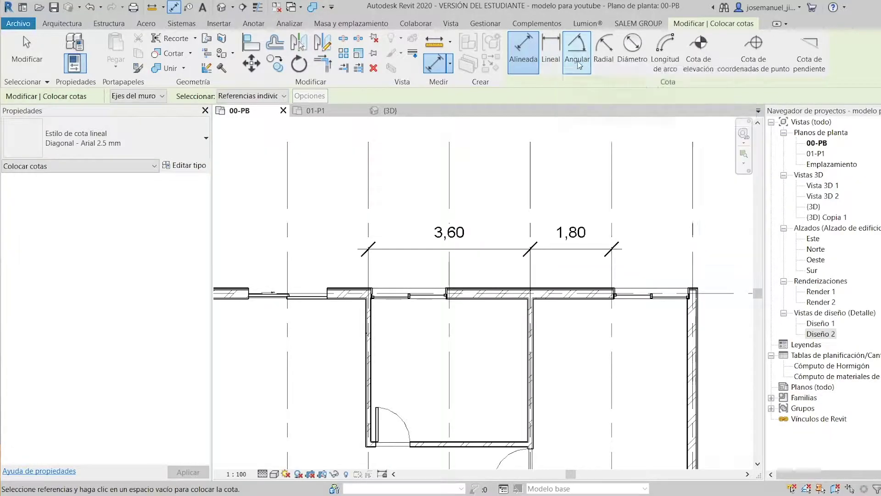
- Place an angular dimension between vertical grid 5 and the upper horizontal wall
click(578, 51)
middle_drag(461, 189, 603, 202)
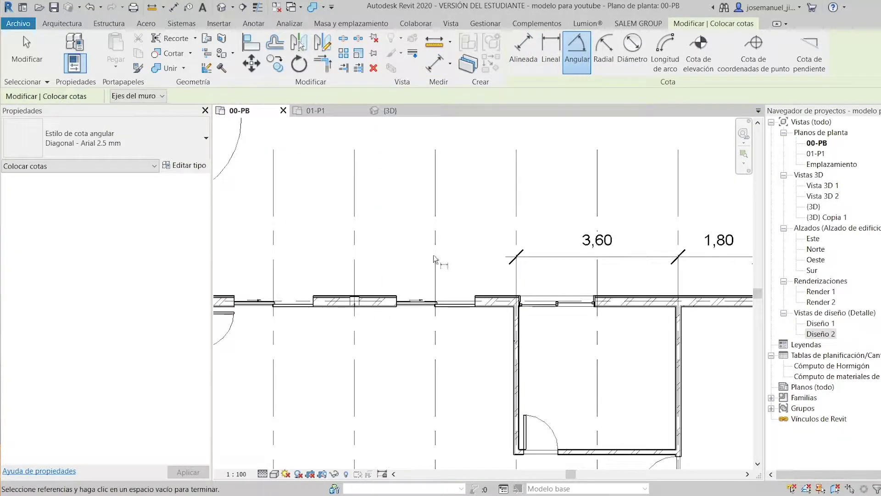
scroll(413, 250, up, 1)
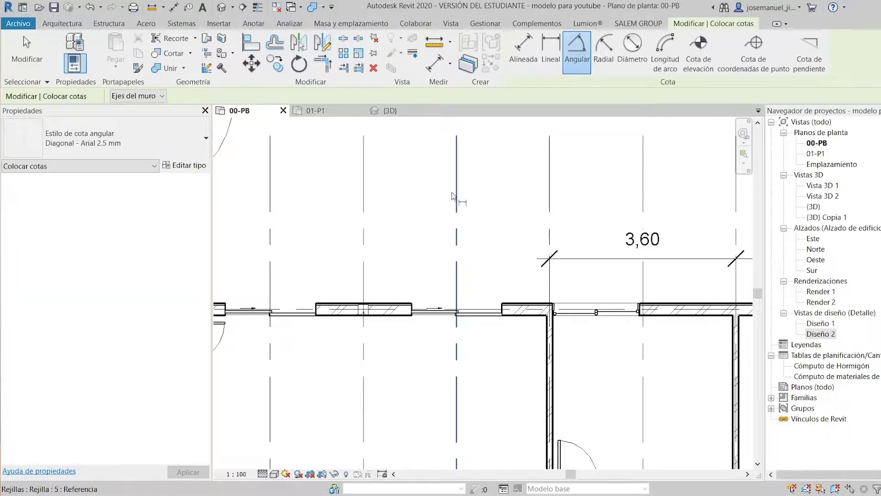
click(457, 196)
click(398, 311)
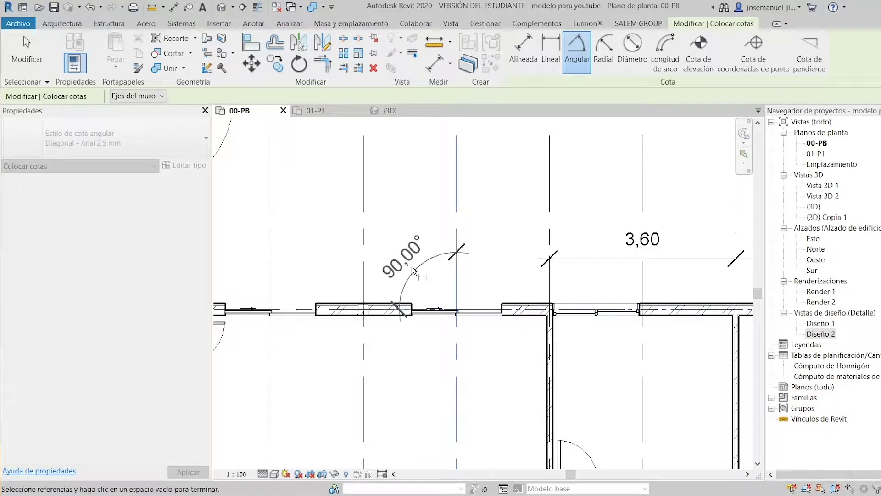
click(425, 253)
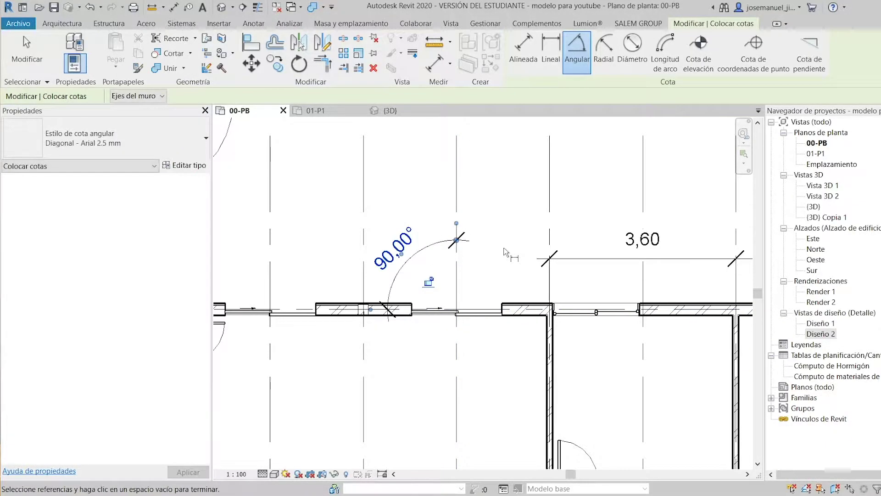
- Add a radial dimension to the full circle above the floor plan, placing it inside the circle
scroll(500, 214, down, 2)
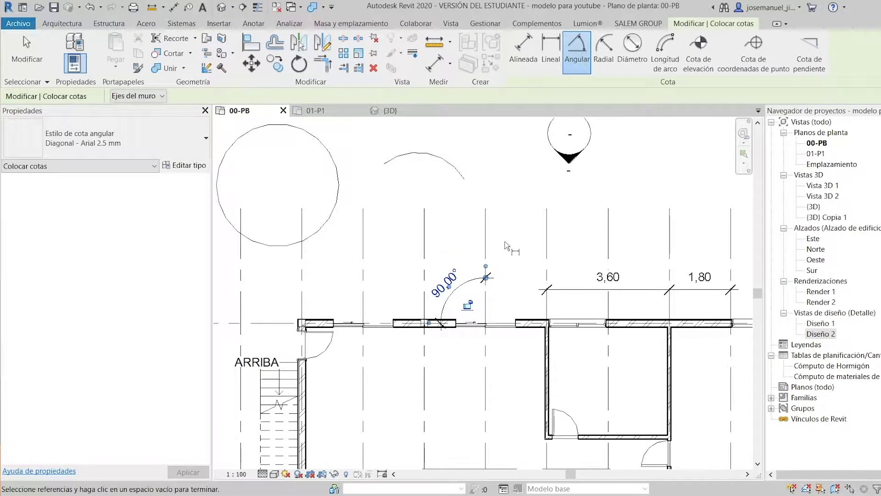
click(604, 50)
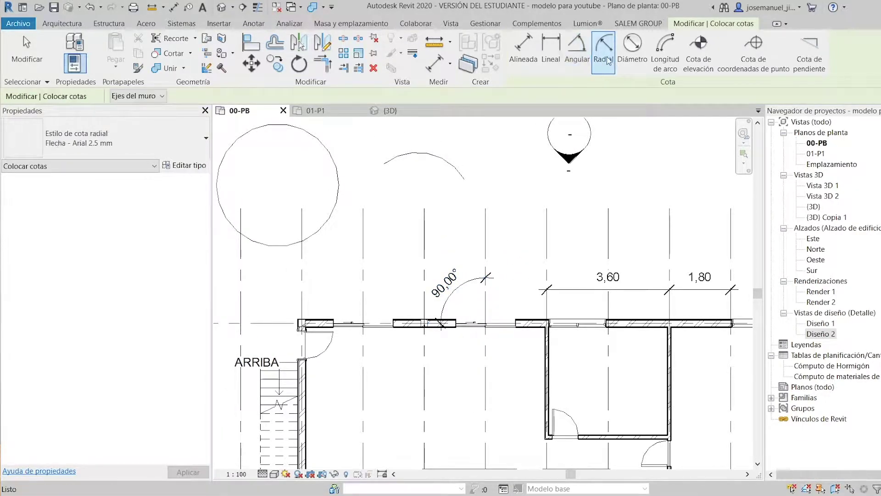
click(298, 131)
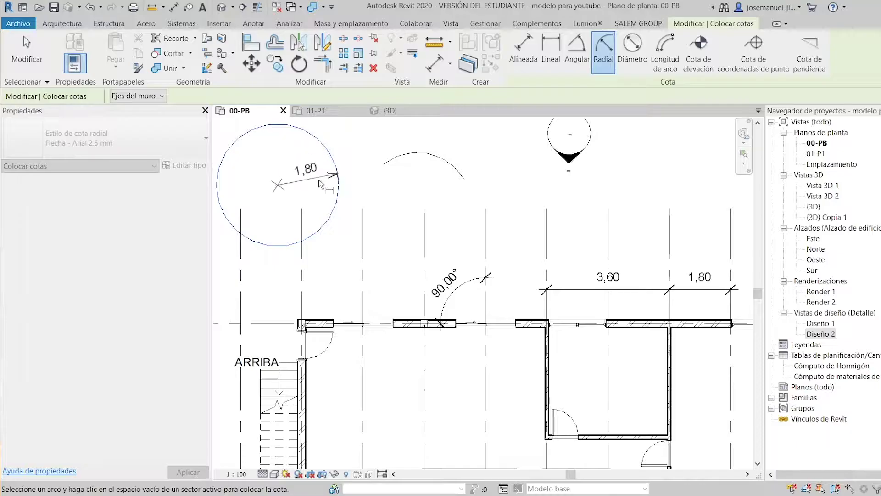
click(327, 161)
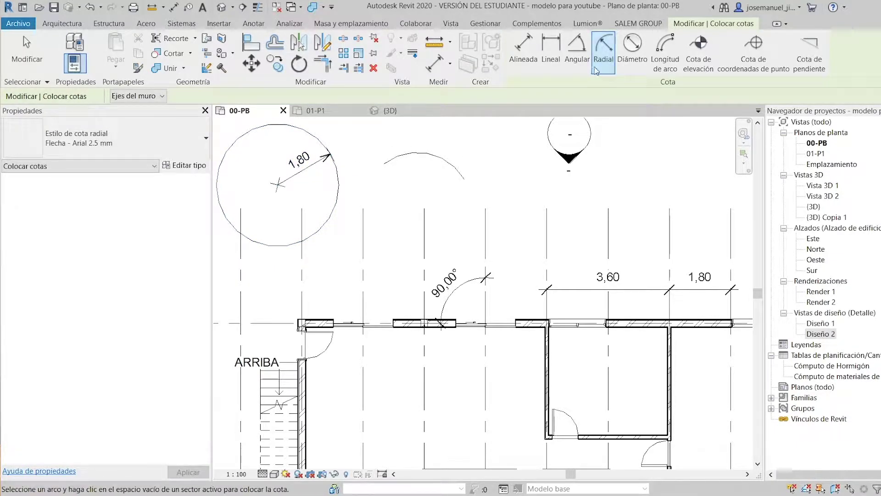
- Add a diameter dimension to the same circle and leave the dimension command
click(624, 64)
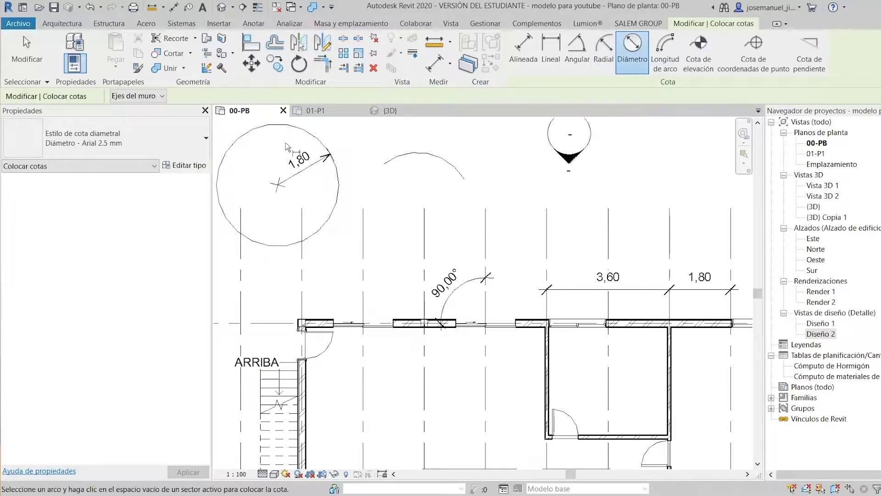
click(302, 135)
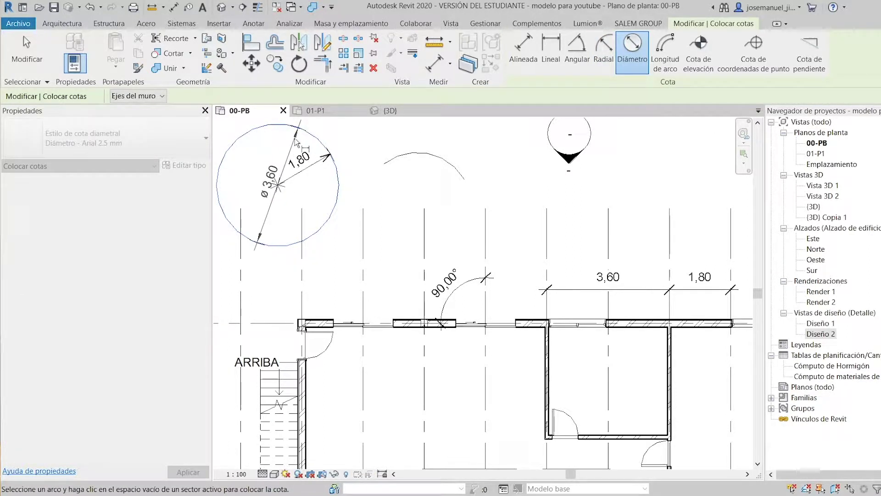
click(294, 145)
key(Escape)
key(Escape)
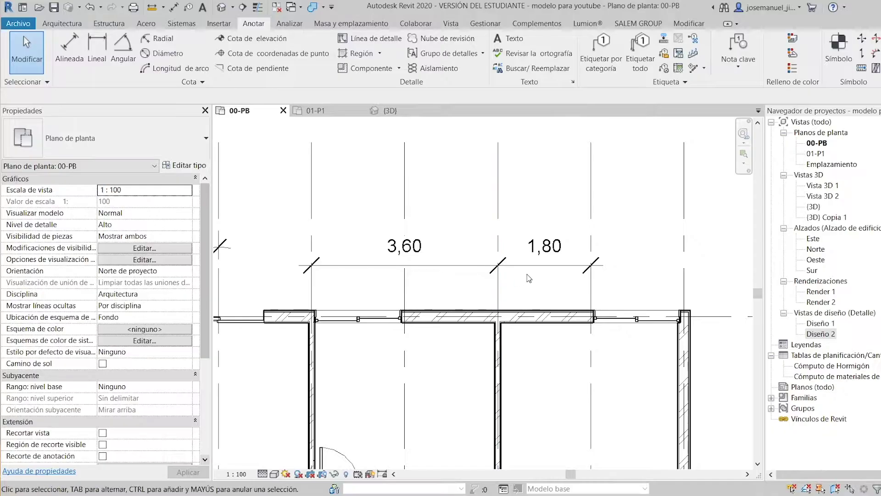
- Edit the aligned dimension string's witness lines, removing grid 8 and adding the last grid at the exterior wall
middle_drag(529, 277, 534, 285)
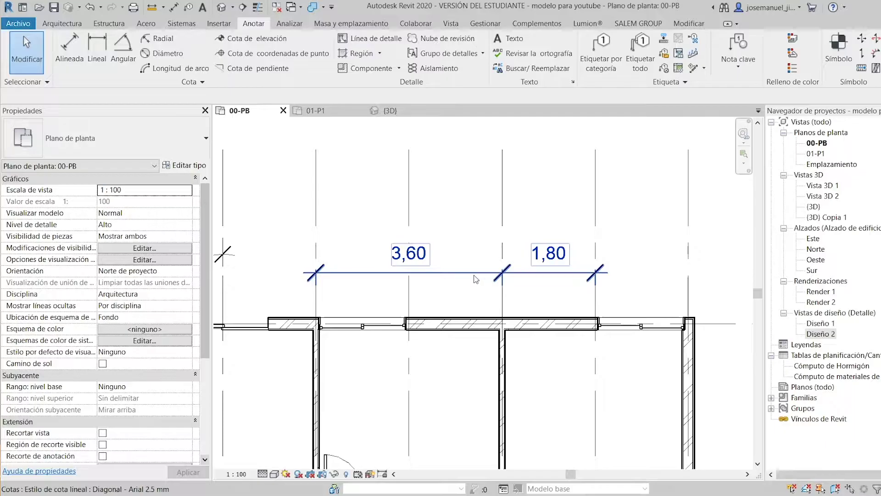
click(481, 272)
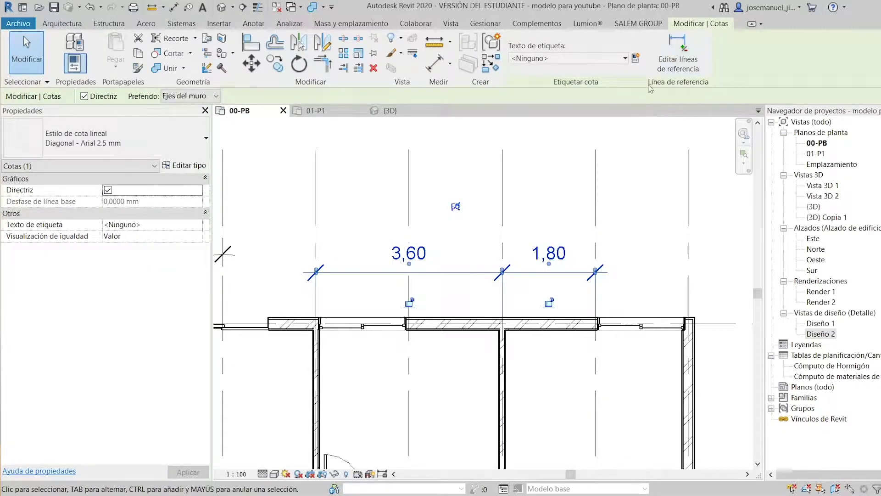
click(689, 61)
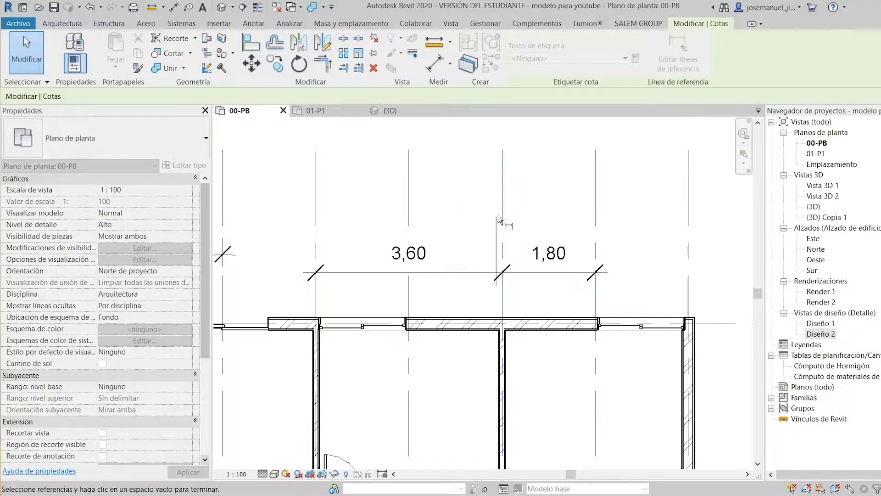
click(408, 197)
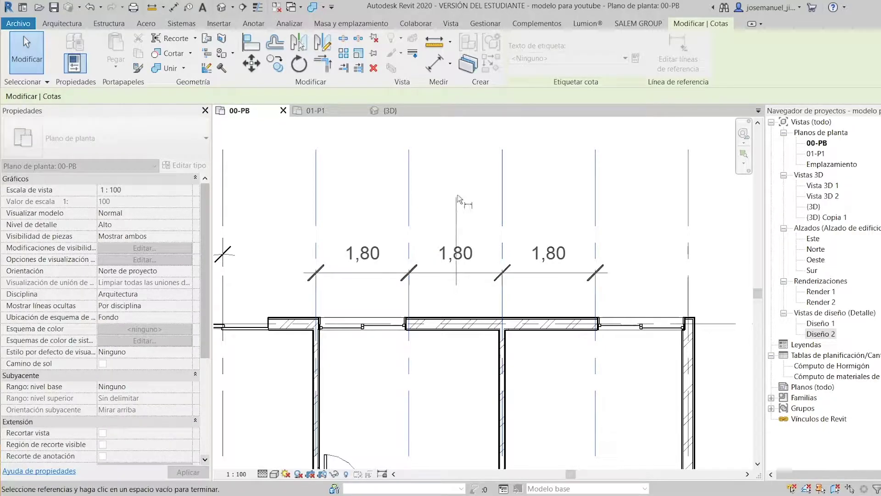
click(501, 205)
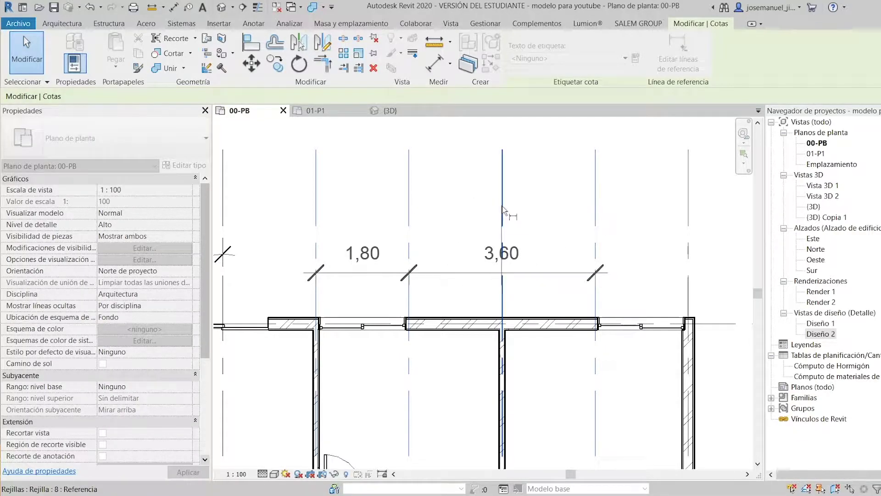
click(597, 211)
click(687, 229)
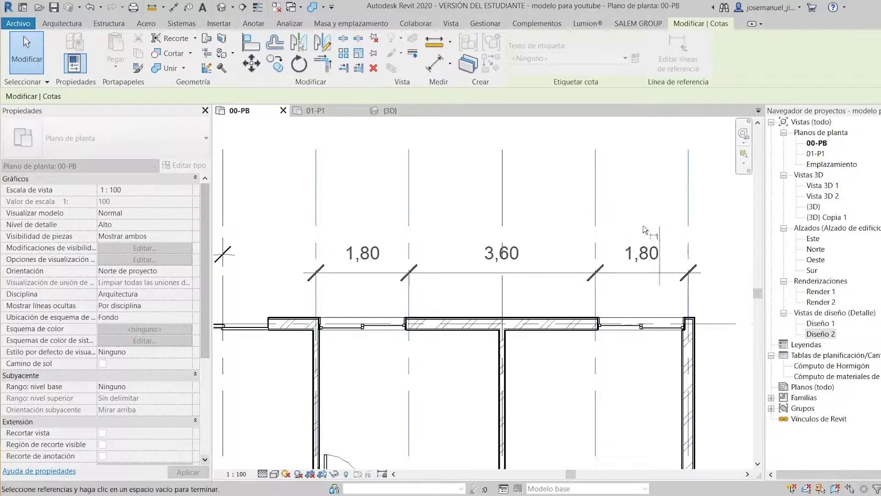
click(410, 216)
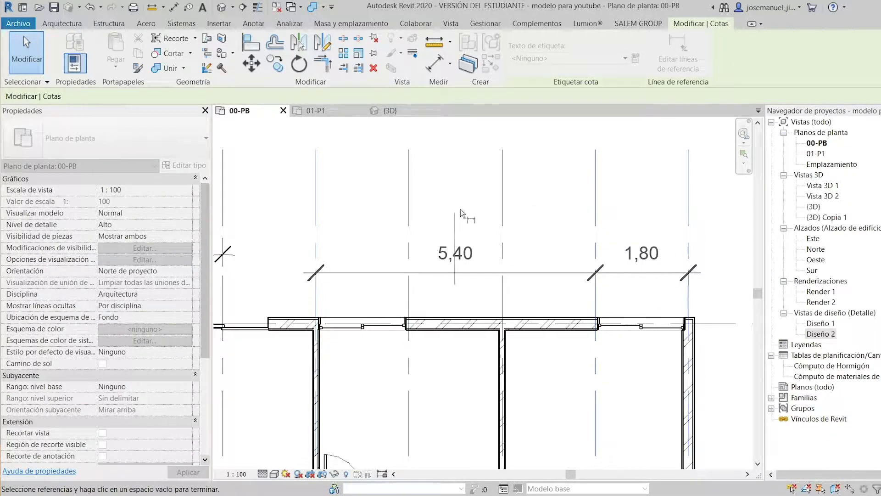
click(543, 215)
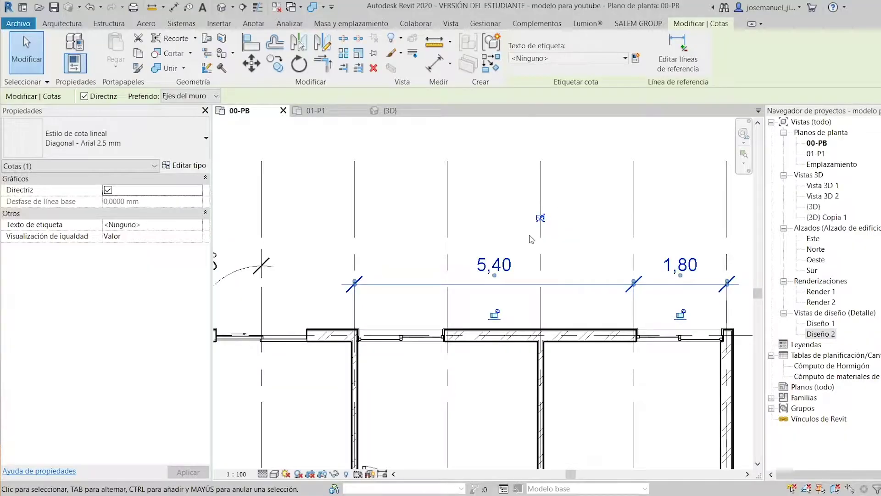
- Open the drafting views Diseño 1 and Diseño 2 to review the category, family, type and instance diagram
middle_drag(542, 262, 545, 243)
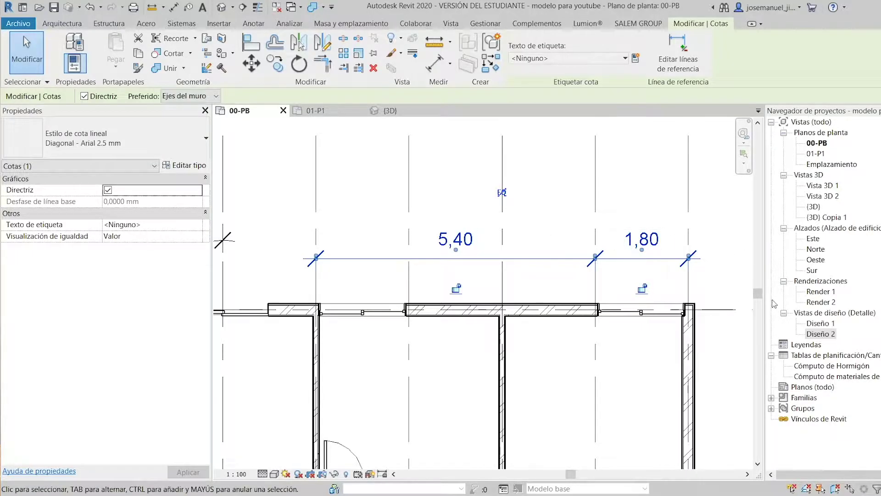
double_click(823, 323)
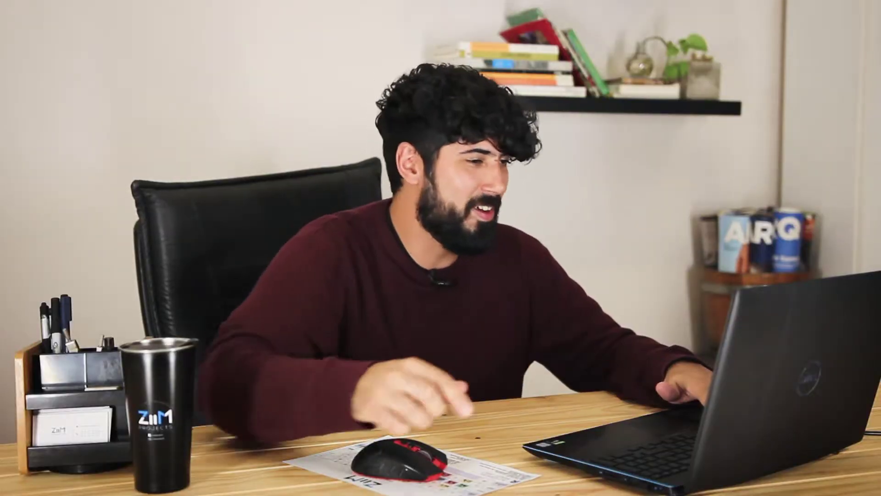
double_click(822, 334)
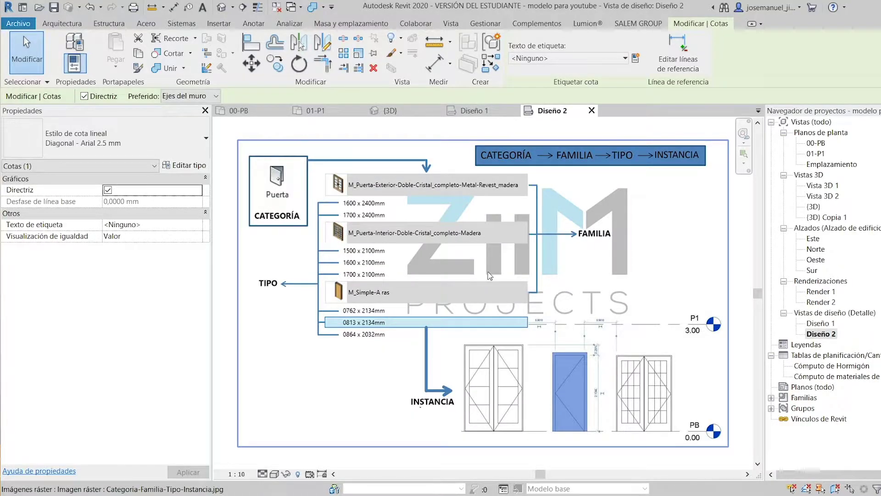
- Return to floor plan 00-PB, select the aligned dimension string and review the available linear dimension types
click(239, 111)
middle_drag(407, 197, 482, 210)
click(483, 217)
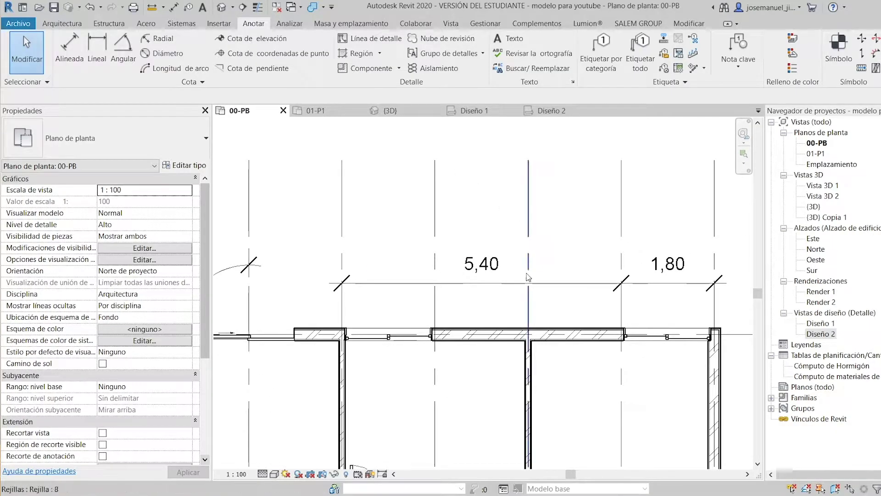
click(491, 285)
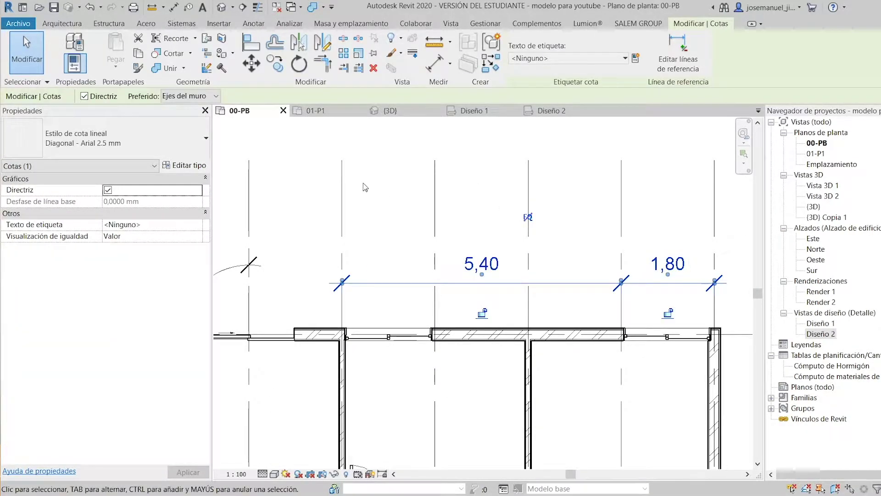
click(150, 142)
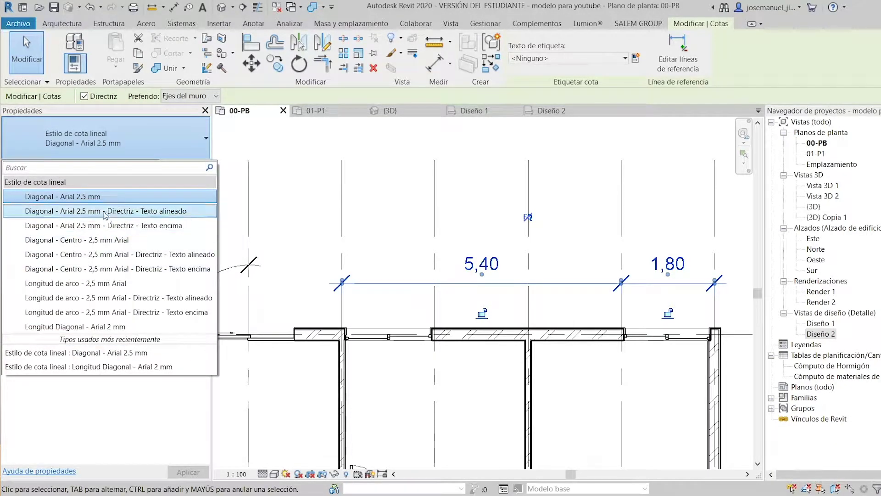
click(154, 141)
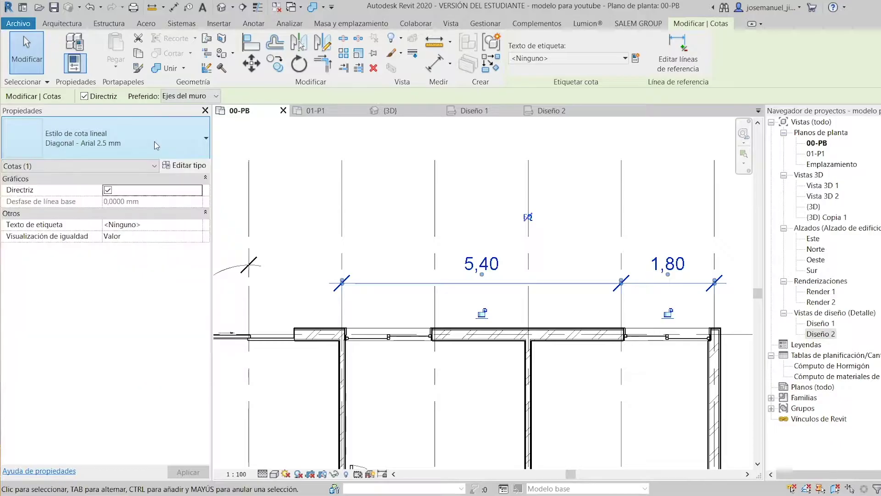
- Duplicate the selected dimension's type and name the copy "Diagonal - Arial 2 mm"
click(188, 166)
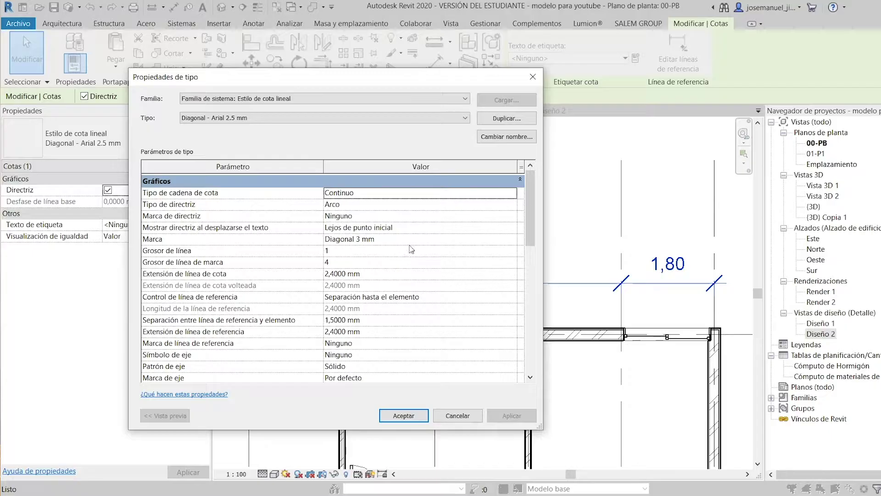
click(507, 118)
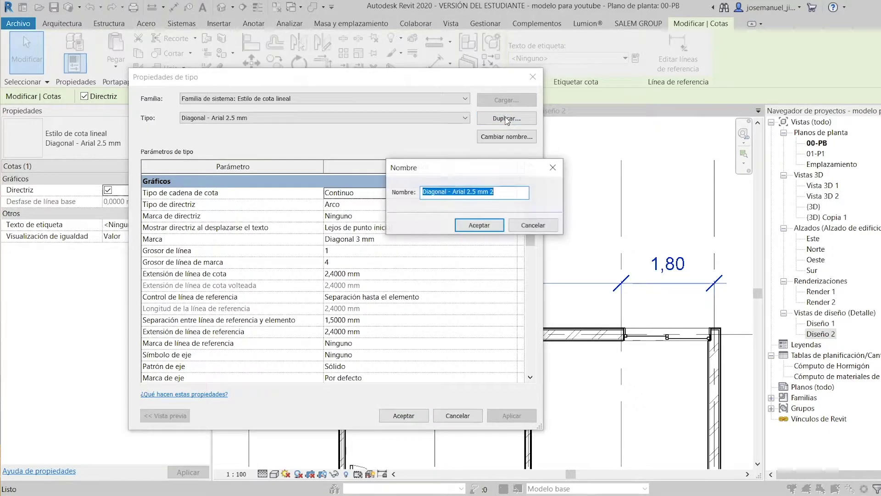
click(500, 193)
key(BackSpace)
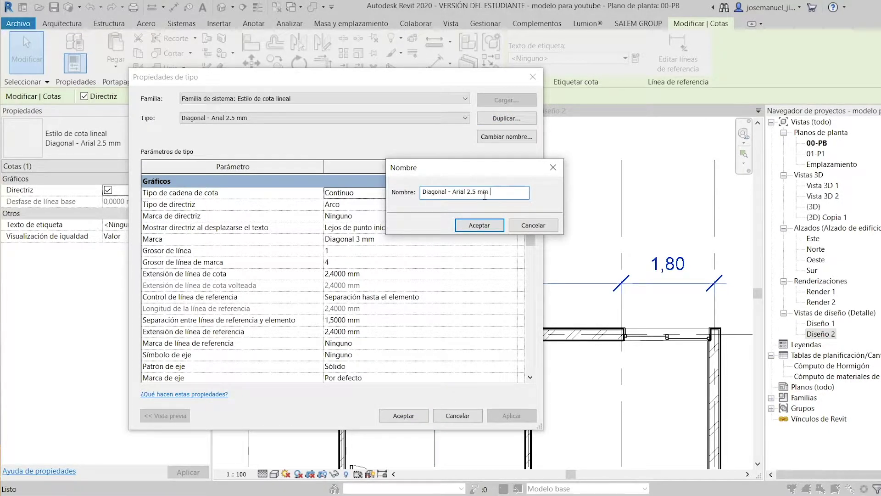
key(BackSpace)
key(BackSpace)
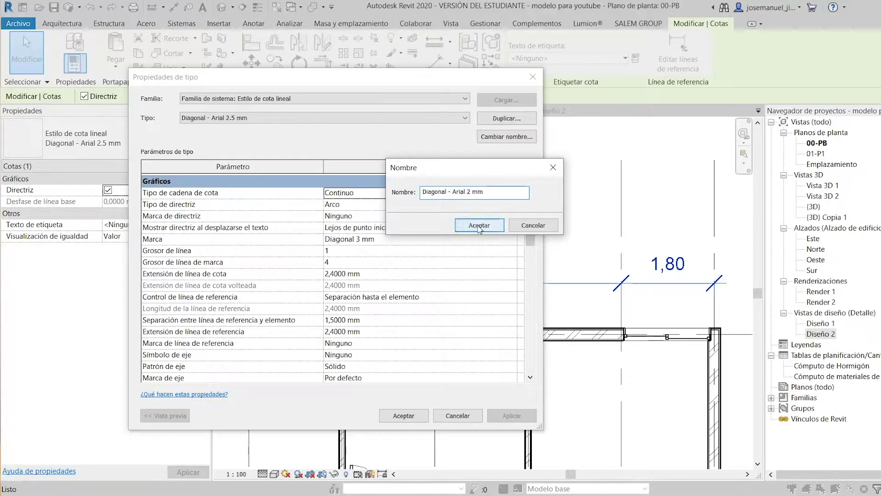
click(479, 225)
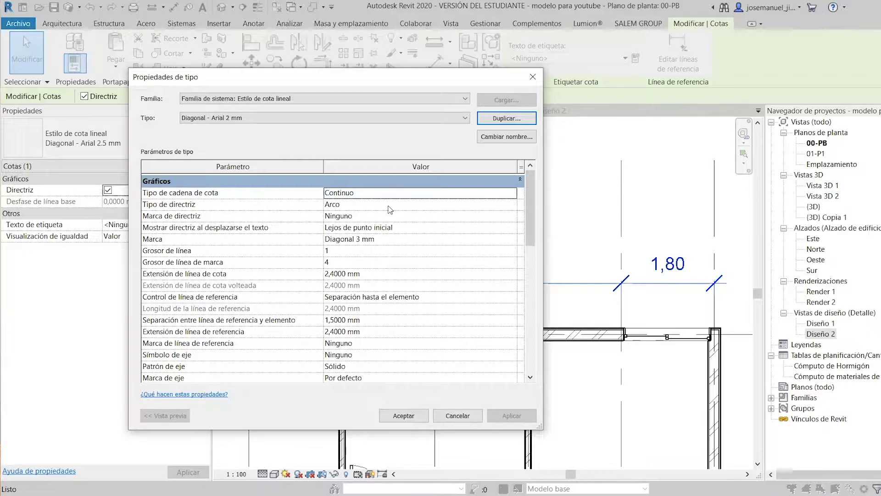
- Set the new dimension type's leader type to Línea, check the tick mark options and accept the type properties
click(458, 204)
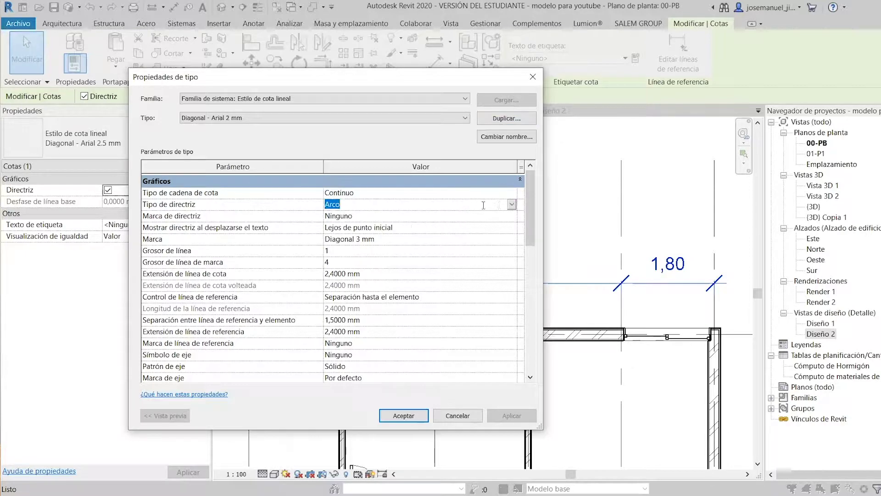
click(512, 205)
click(341, 216)
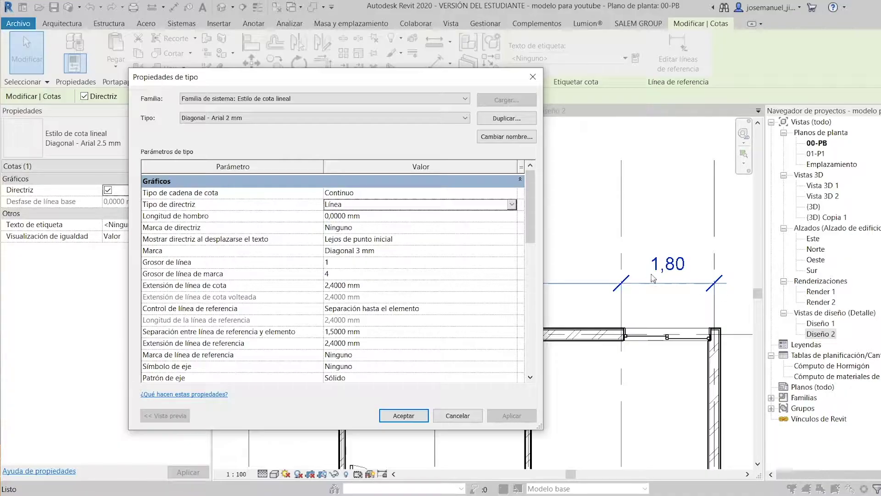
click(508, 250)
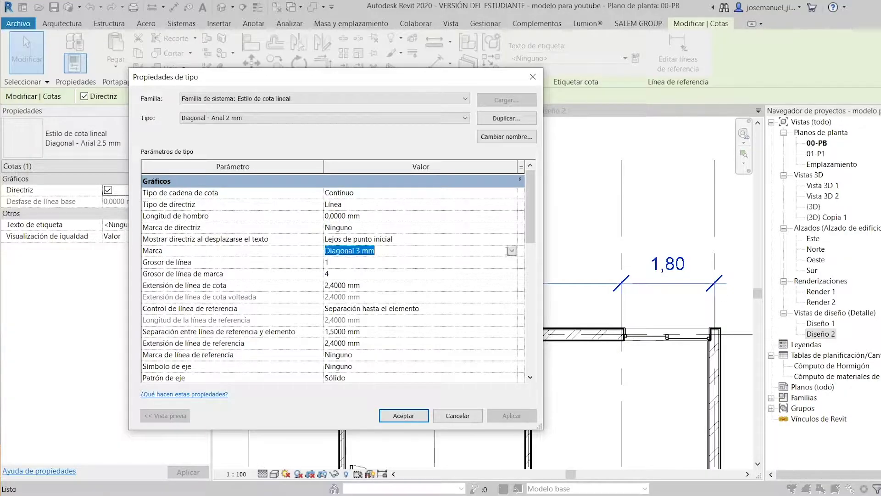
click(511, 251)
click(511, 252)
click(404, 412)
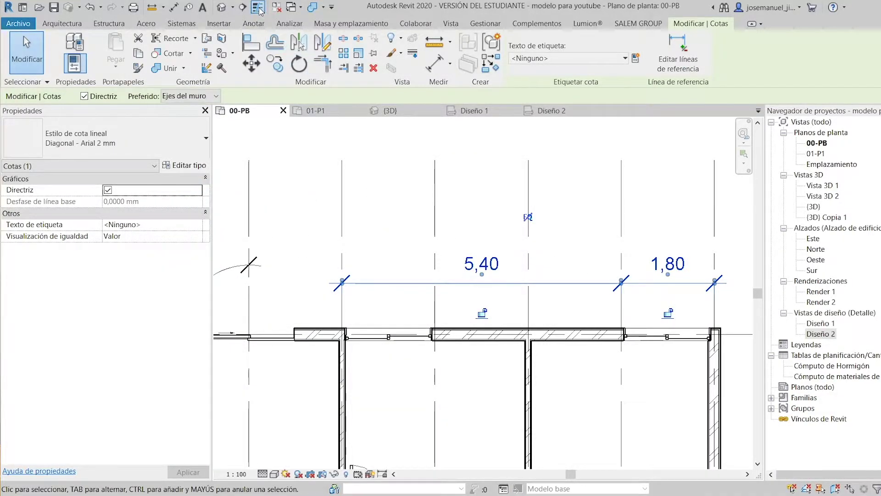
- Deselect the dimension string and examine its text and diagonal tick marks up close
click(555, 307)
key(Escape)
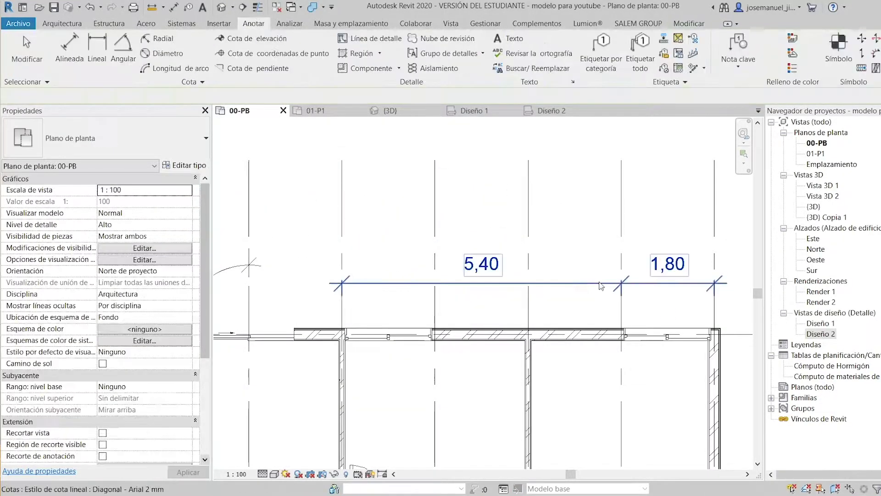
scroll(528, 294, up, 4)
scroll(672, 287, up, 3)
middle_drag(672, 286, 519, 301)
scroll(554, 282, down, 3)
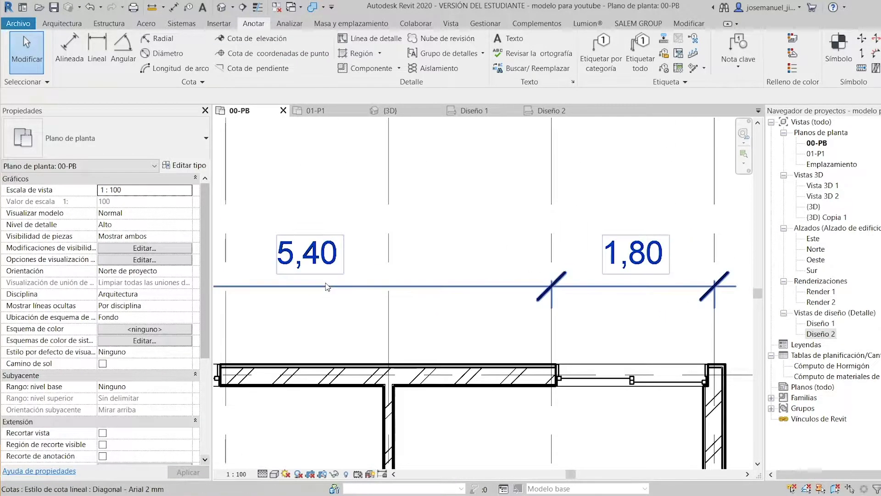
- Open the type properties of the aligned dimension string and set its text size to 2 mm
click(555, 283)
click(184, 165)
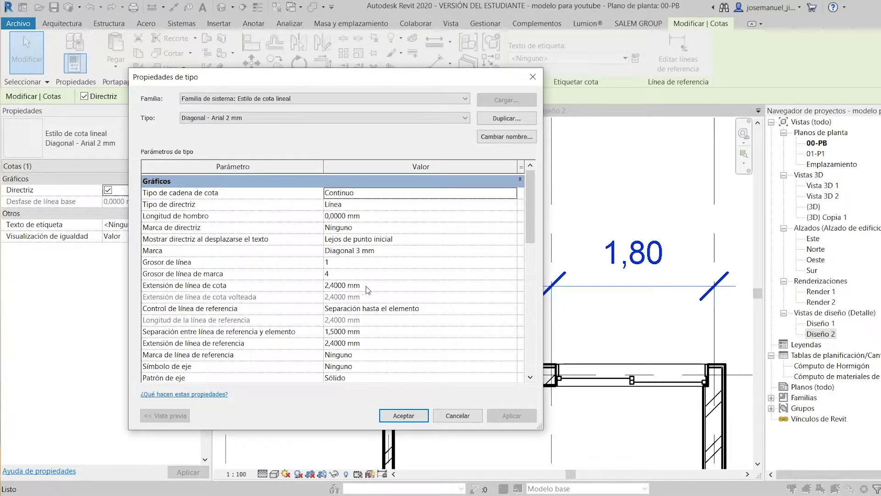
scroll(372, 294, down, 2)
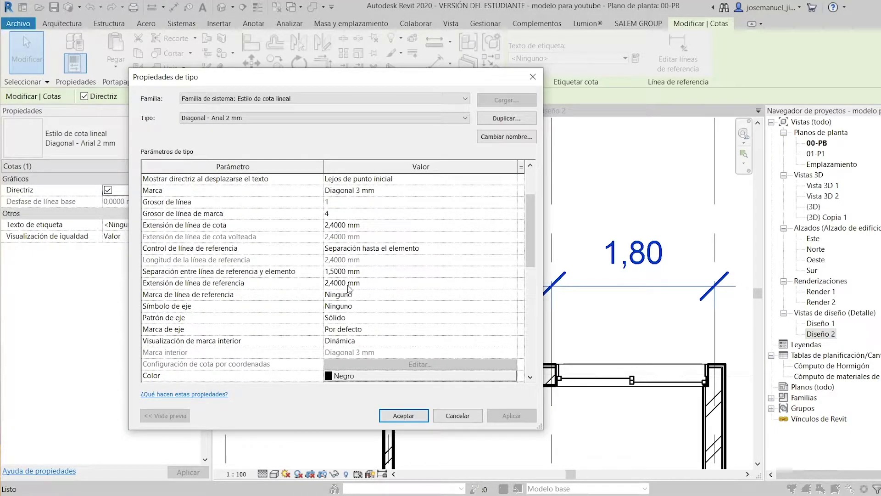
scroll(359, 264, down, 1)
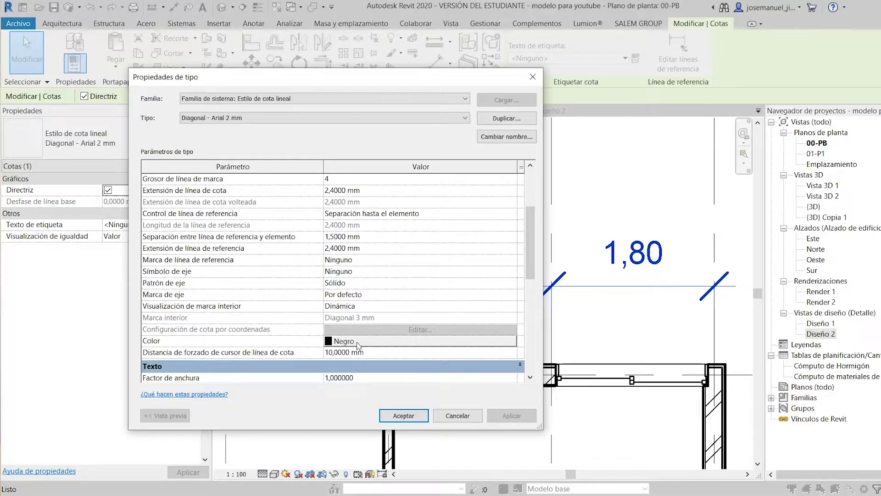
scroll(373, 352, down, 3)
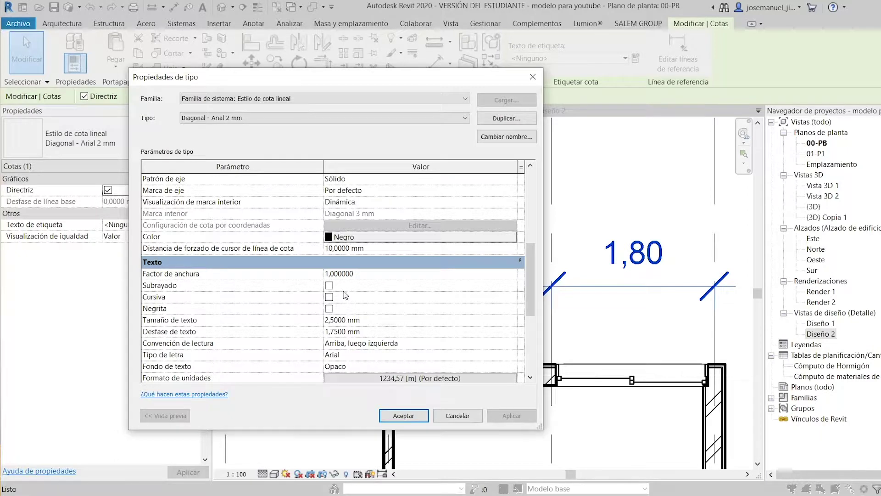
scroll(319, 292, down, 1)
click(330, 285)
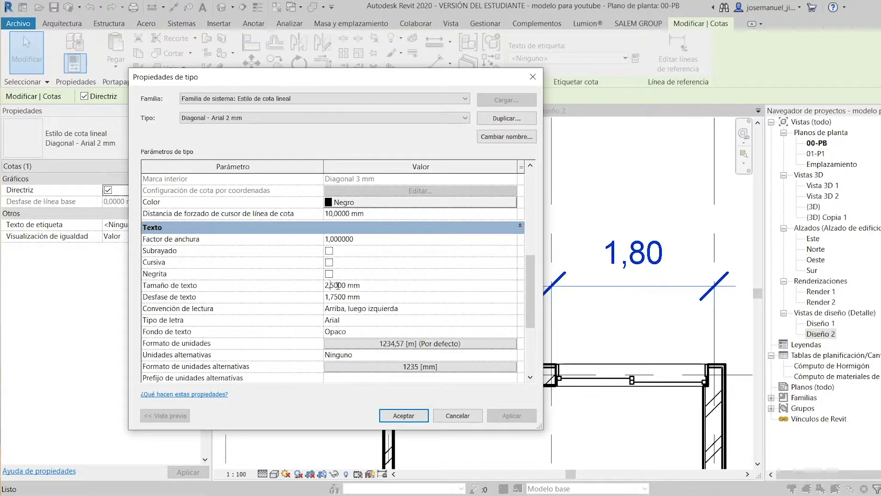
key(Delete)
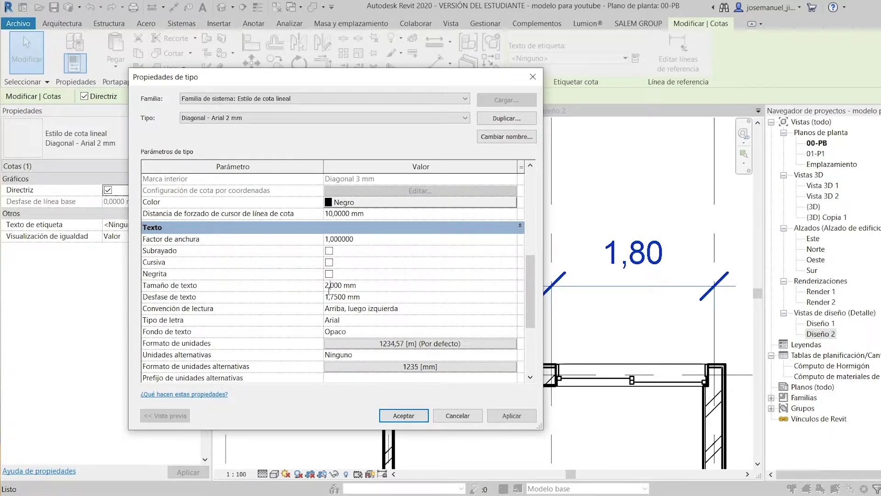
click(354, 297)
- Set the text background of the Diagonal - Arial 2 mm dimension type to Transparente
click(511, 332)
click(512, 332)
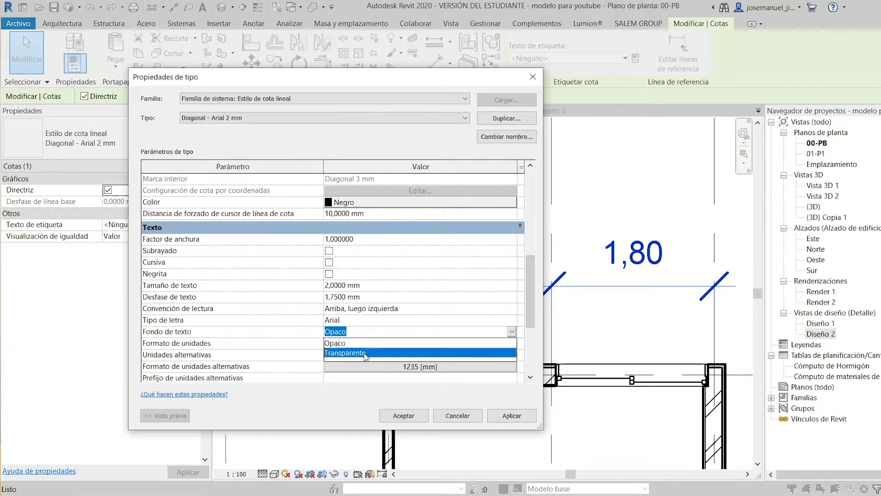
click(367, 354)
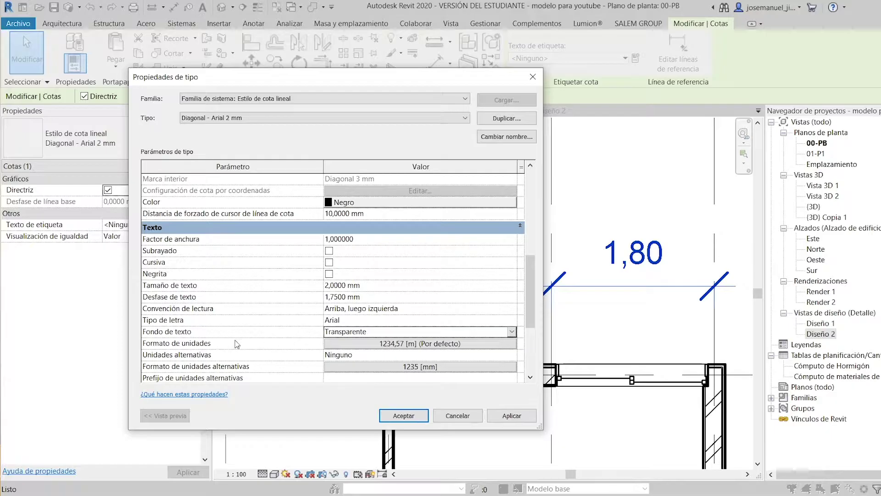
- Override the project units format for this dimension type with metres, 3 decimal places and unit symbol m, and apply it
click(384, 348)
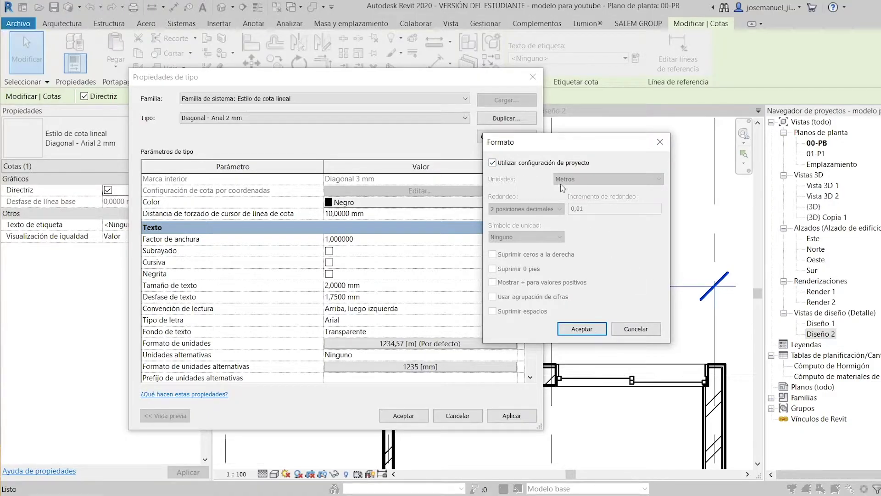
click(522, 162)
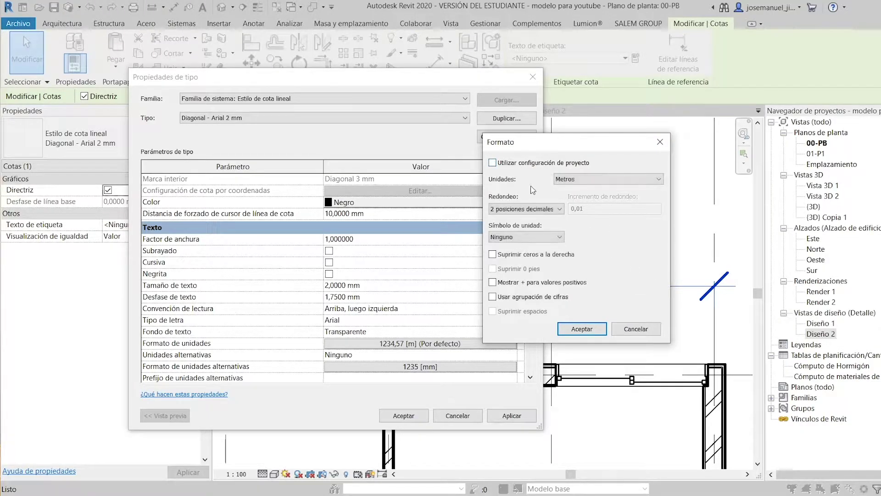
click(526, 209)
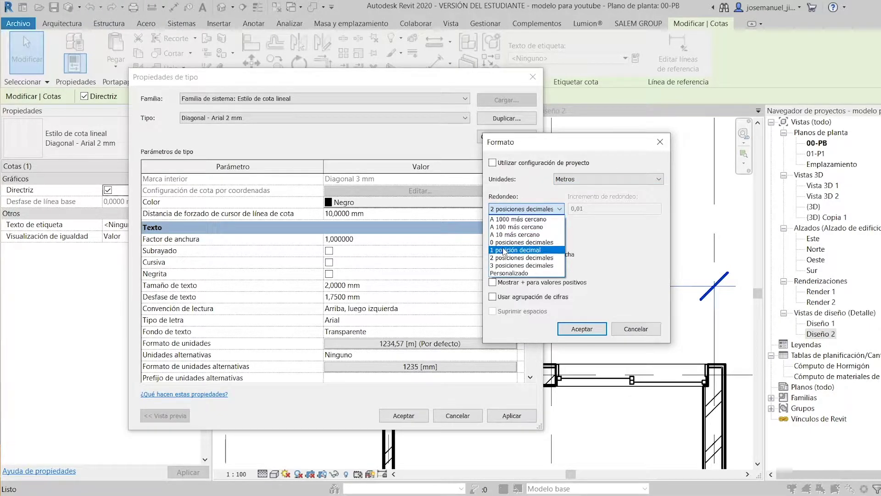
click(505, 268)
click(514, 237)
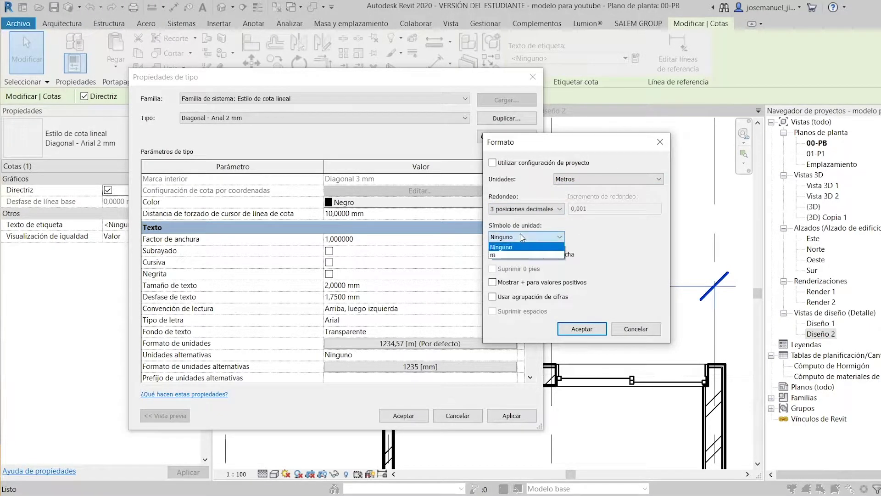
click(506, 255)
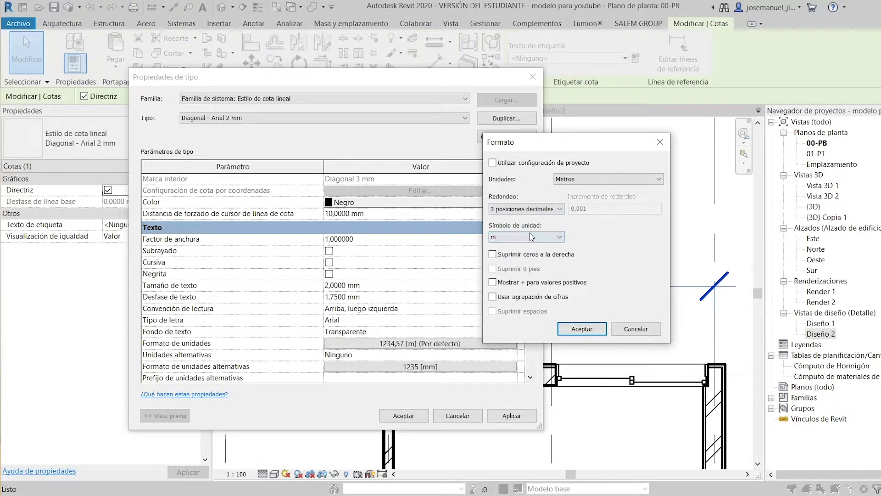
click(582, 329)
scroll(458, 274, down, 1)
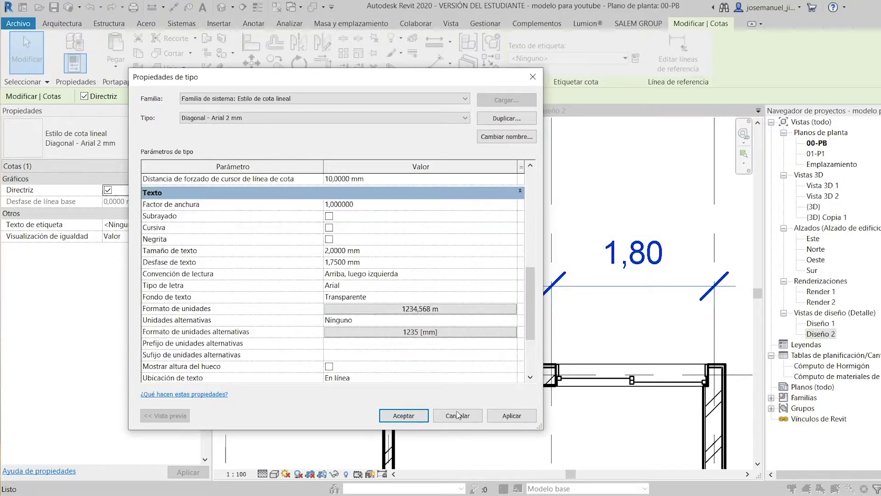
click(512, 415)
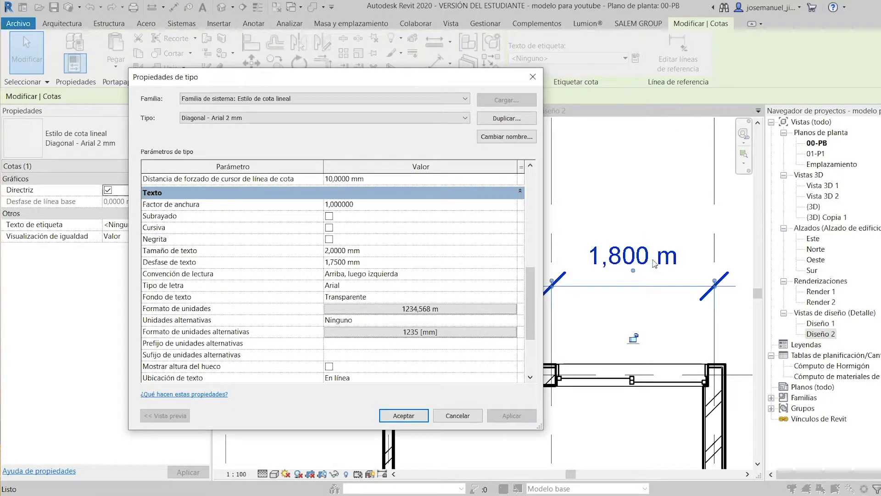
- Review the dimension type's remaining text and equality parameters, accept the type properties and inspect the dimension string
scroll(464, 307, down, 1)
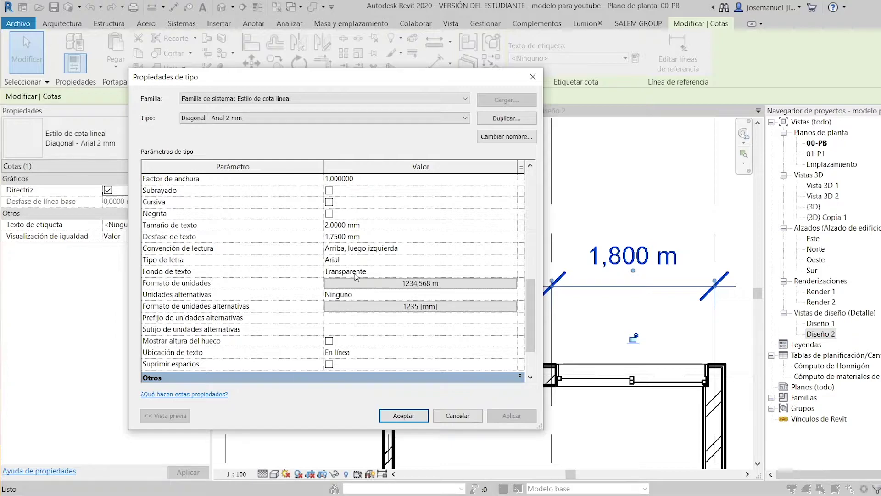
scroll(385, 284, down, 2)
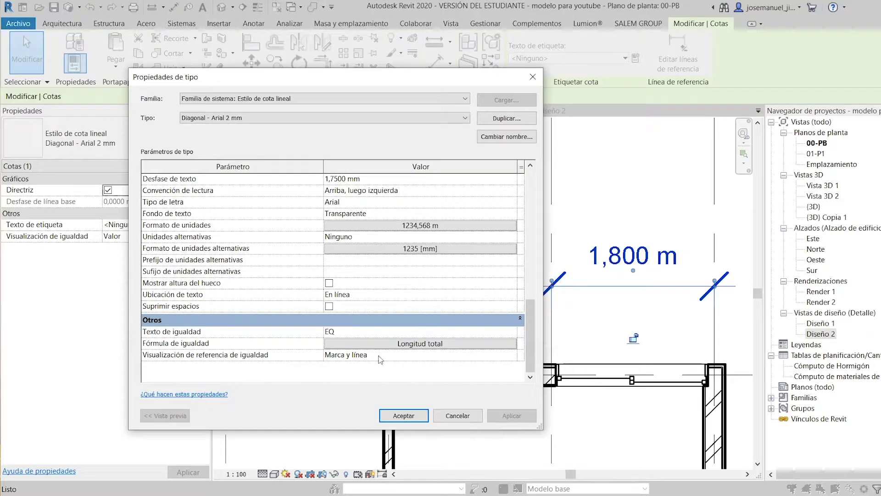
click(403, 415)
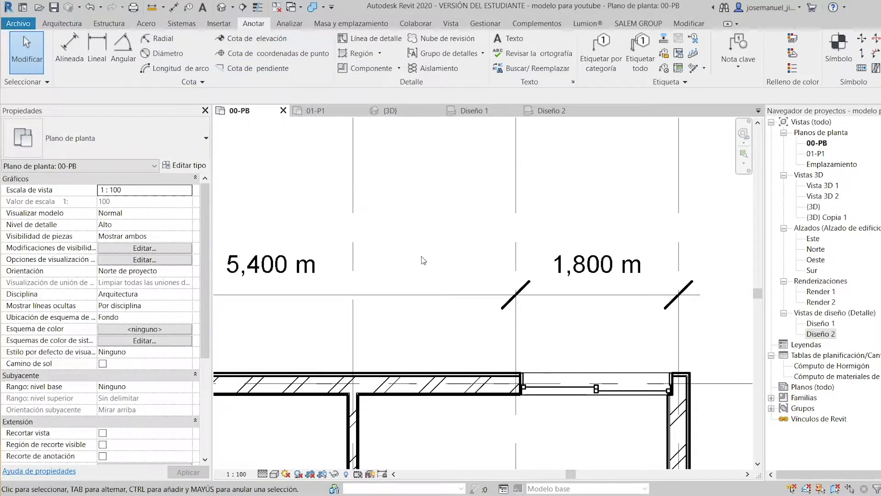
middle_drag(478, 244, 500, 258)
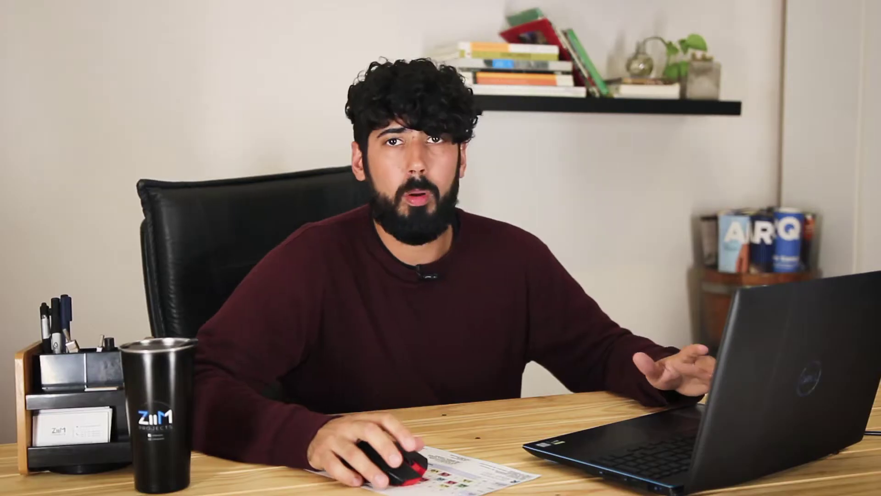